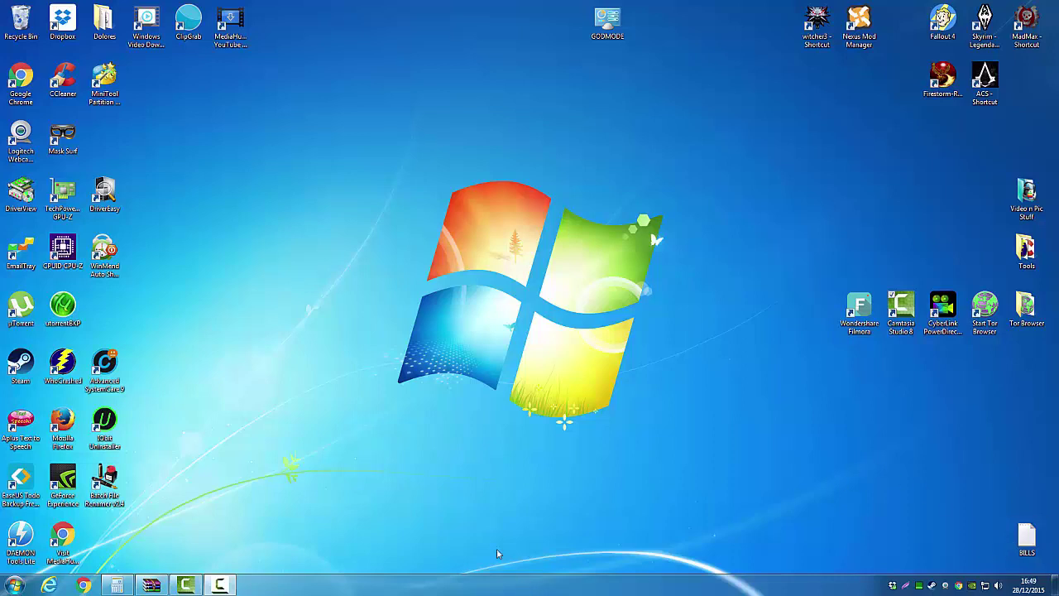
- Launch AS SSD Benchmark.exe from the WinRAR archive, accepting the unverified-publisher warning
click(152, 586)
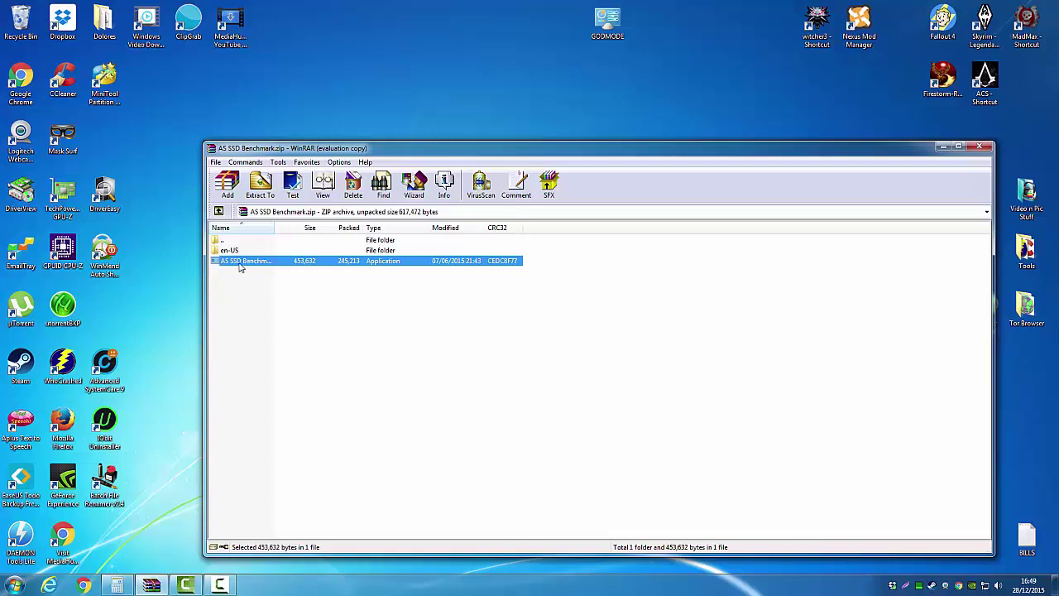
double_click(240, 261)
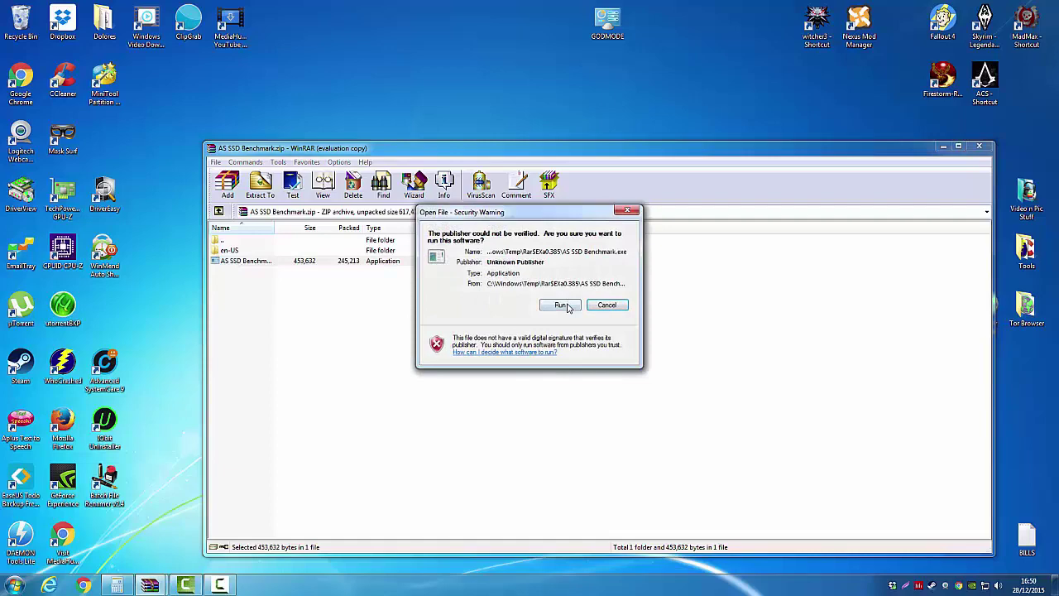
click(566, 305)
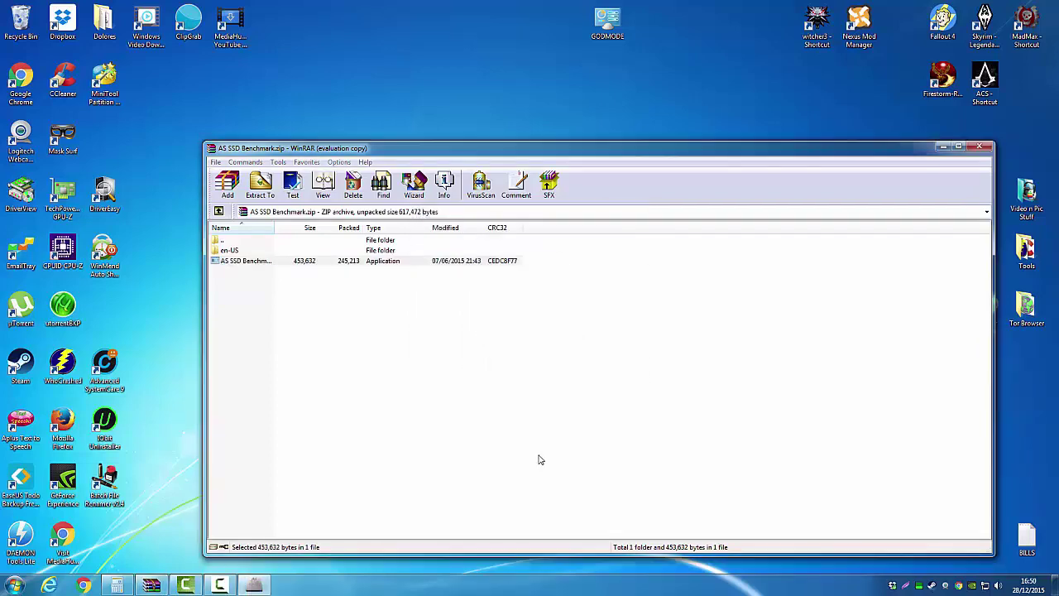
- Check alignment of the D: SAMSUNG, E: WDC WD50 and F: WDC WD12 drives, ending on C: KINGSTON (31K - BAD)
drag(277, 128, 593, 105)
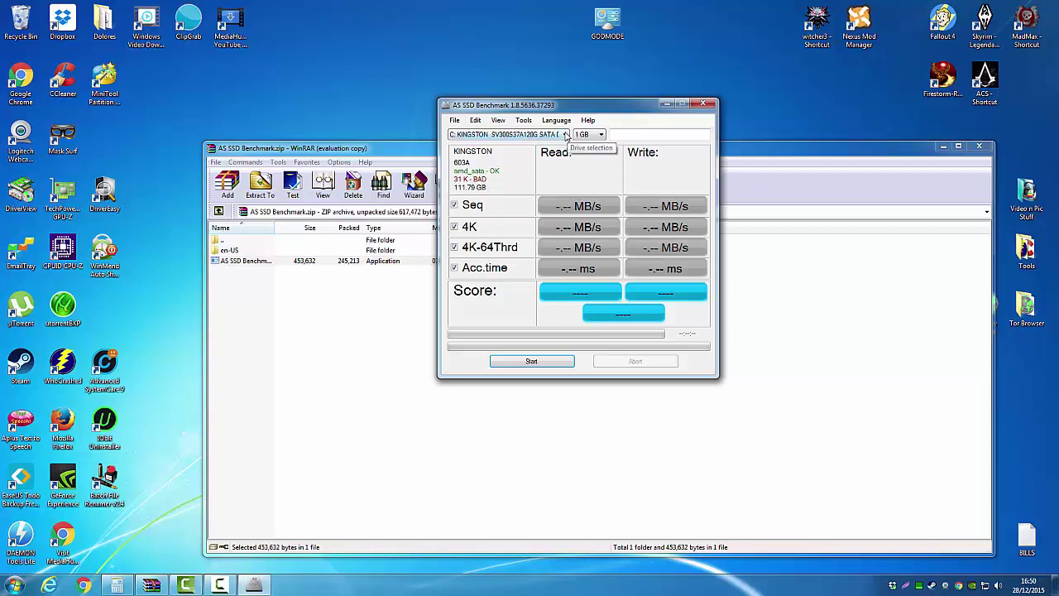
click(566, 135)
click(546, 150)
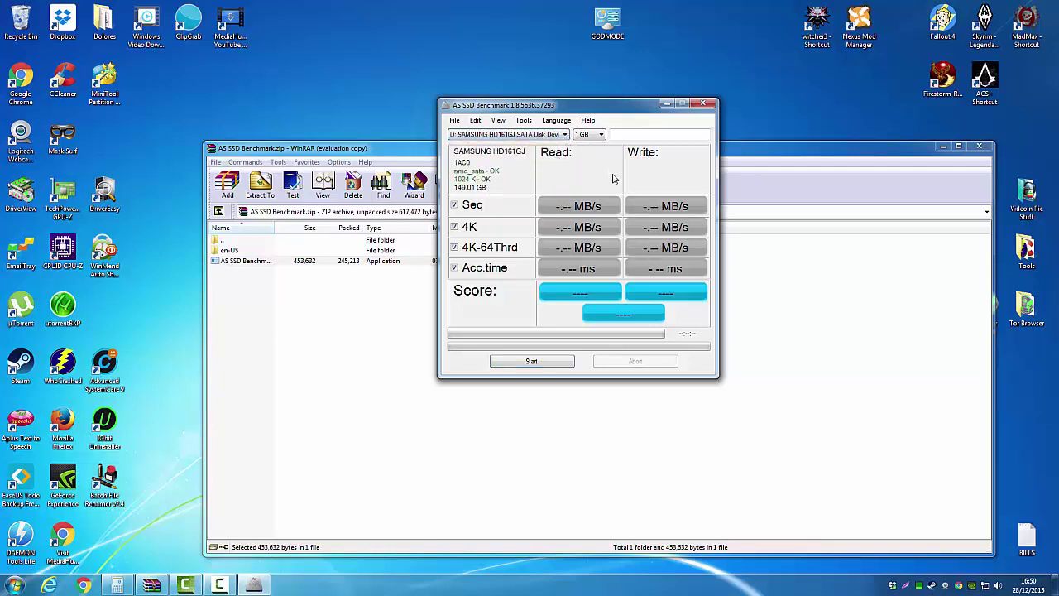
click(521, 135)
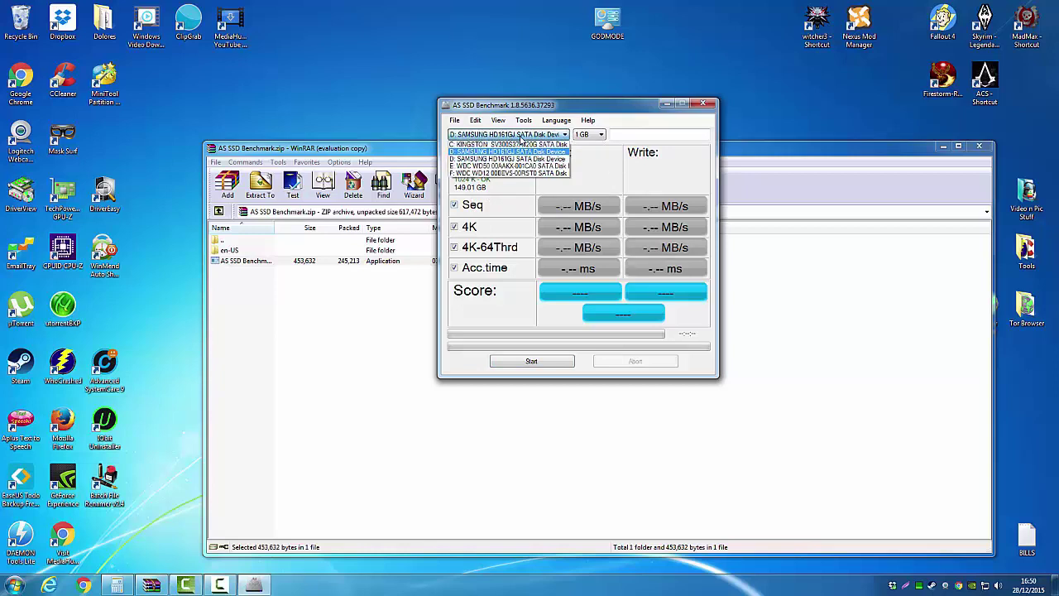
click(520, 165)
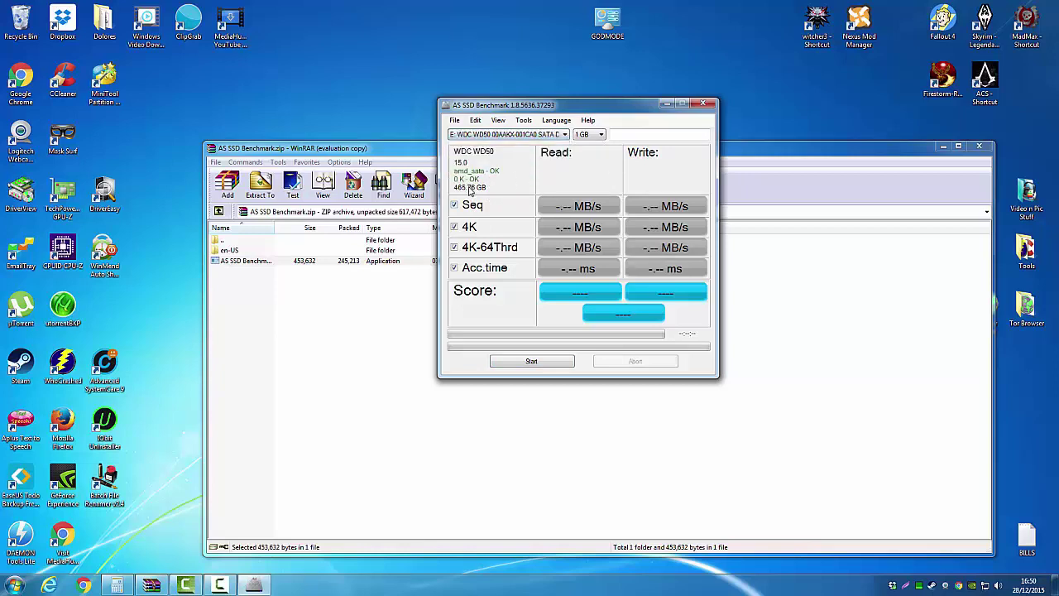
click(493, 134)
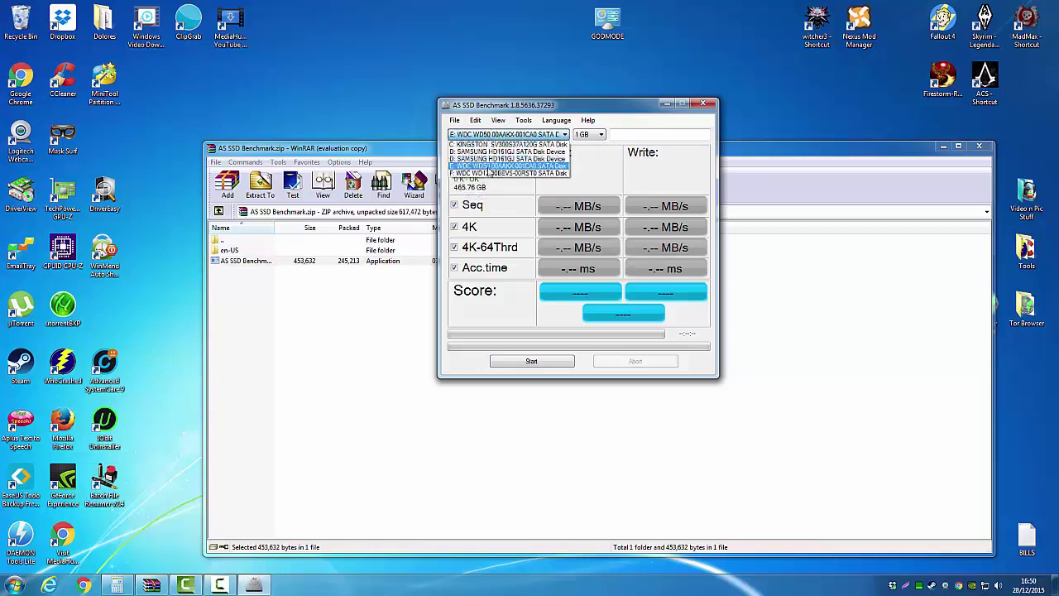
click(489, 173)
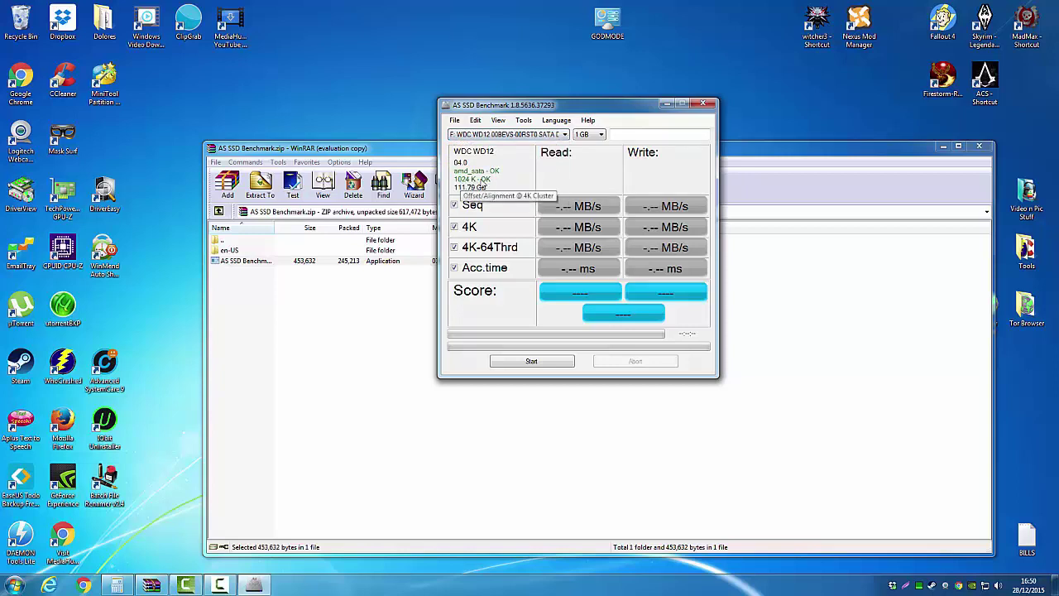
click(502, 136)
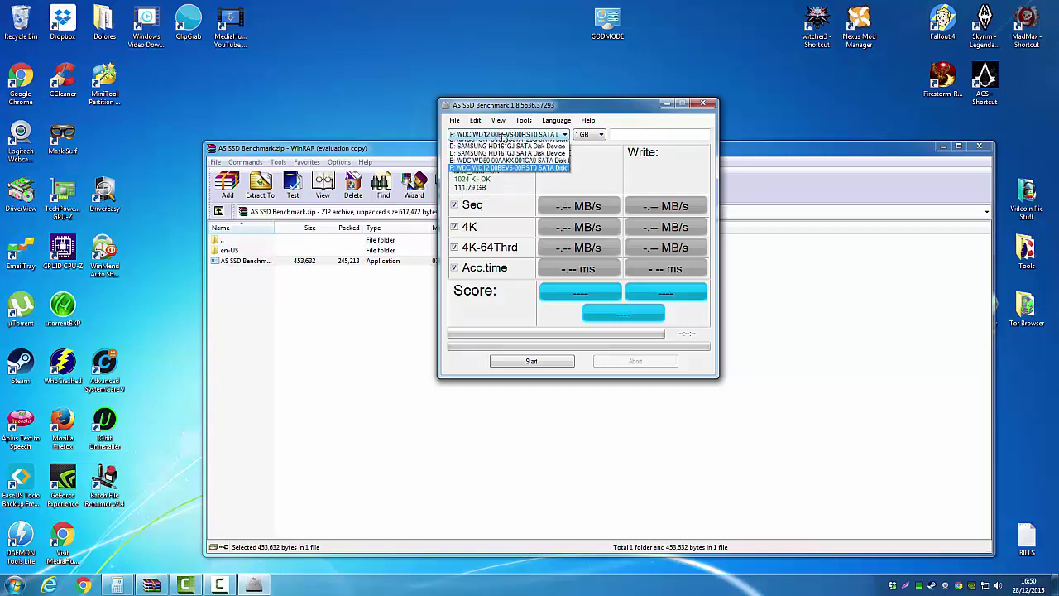
click(506, 140)
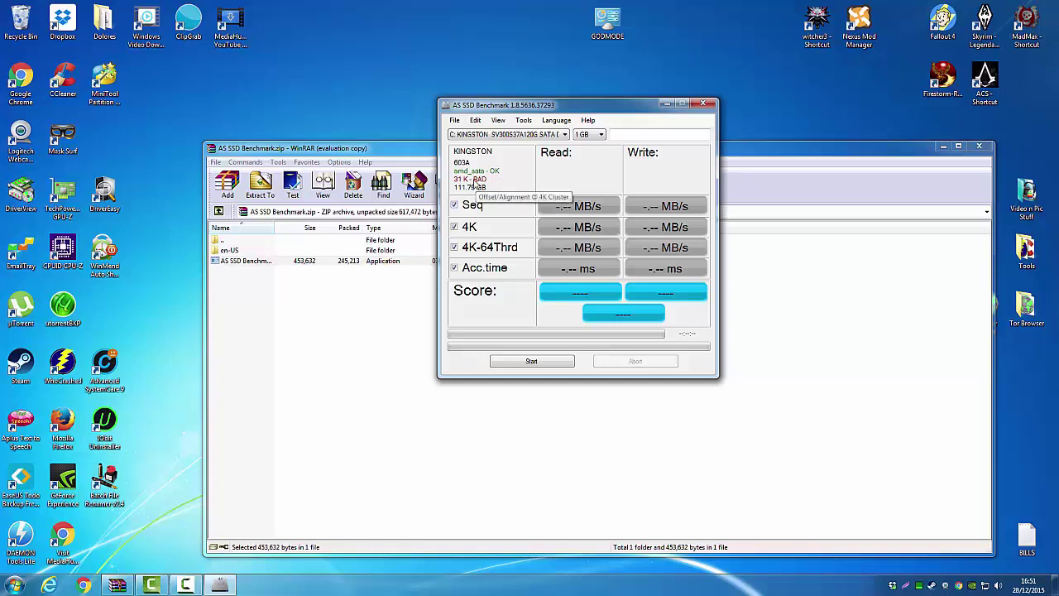
- Start MiniTool Partition Wizard 9 from its desktop shortcut
click(104, 90)
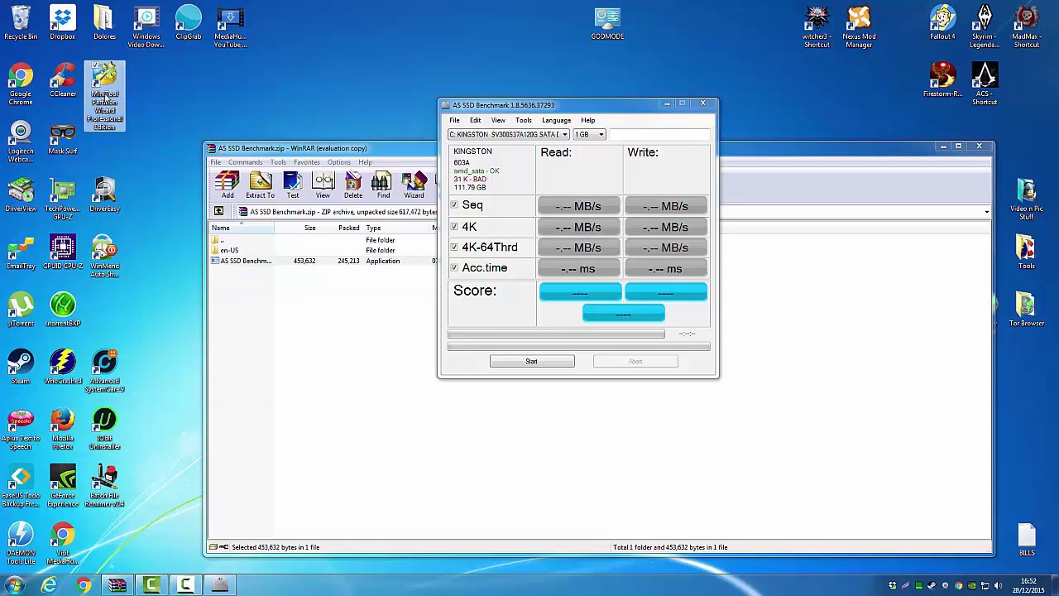
double_click(105, 95)
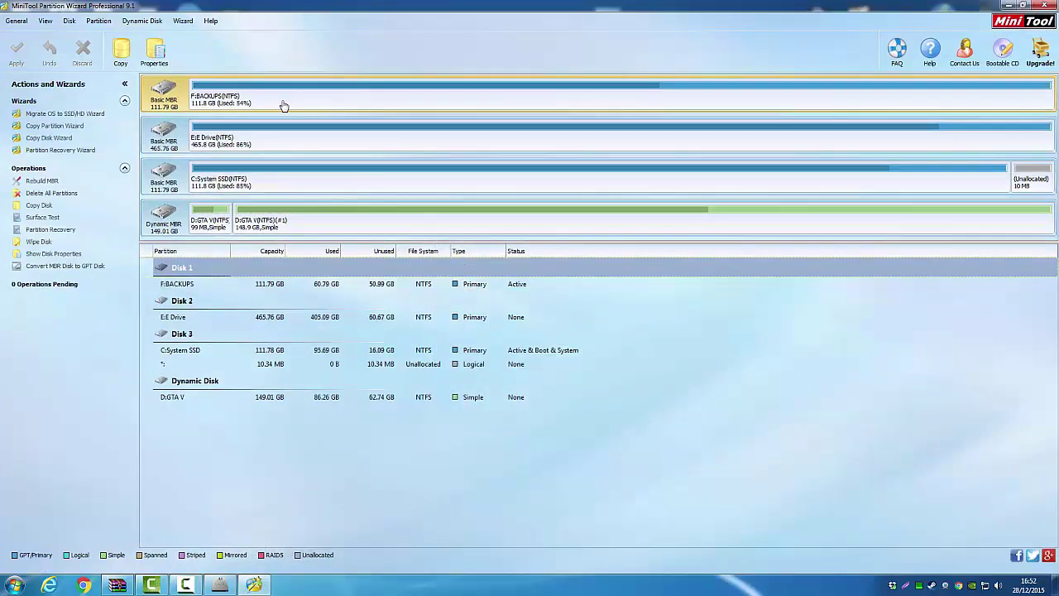
click(247, 138)
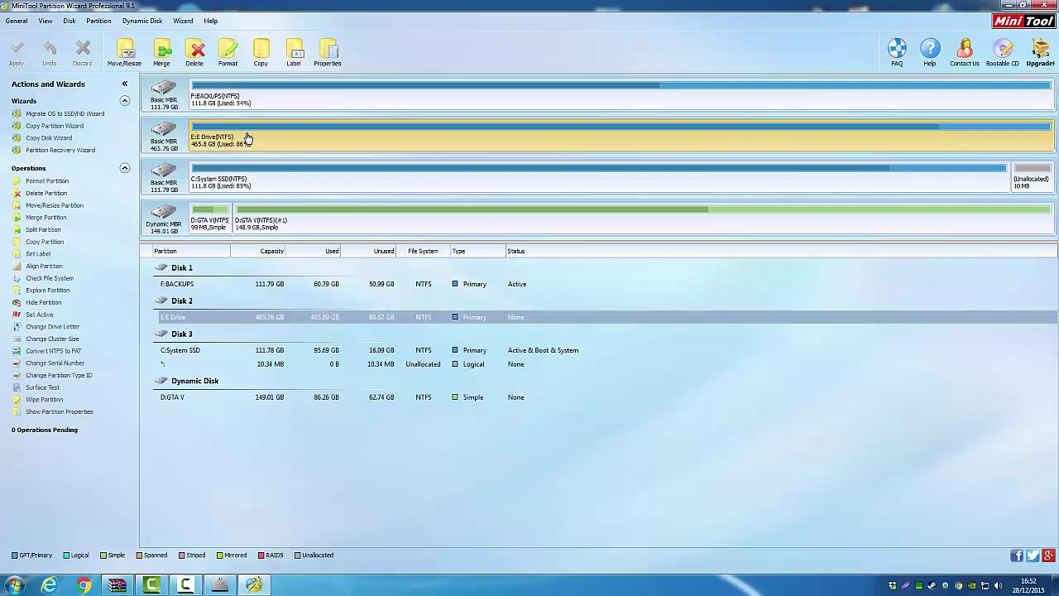
click(285, 217)
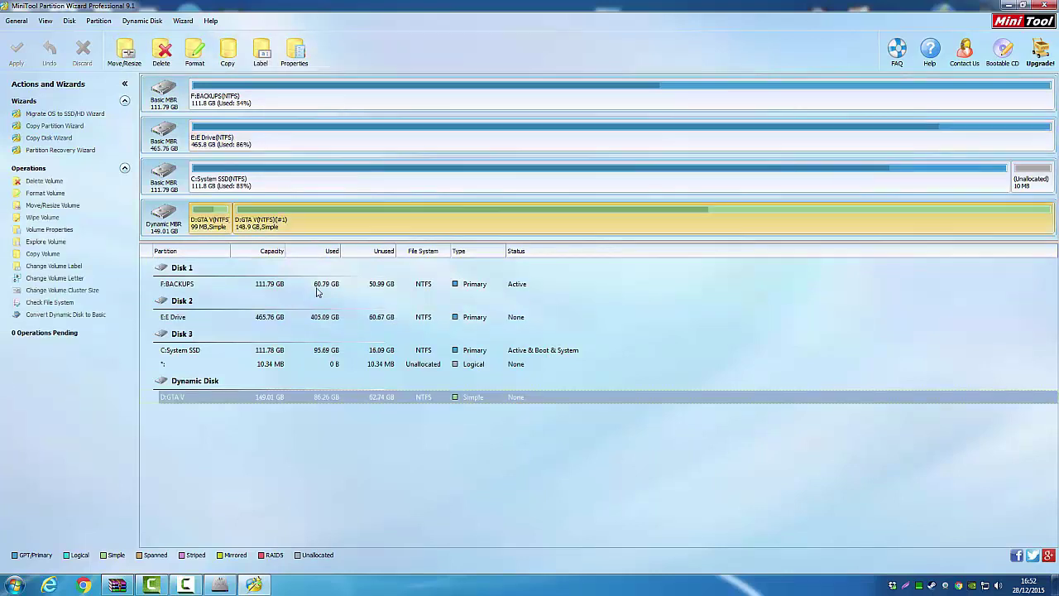
click(208, 105)
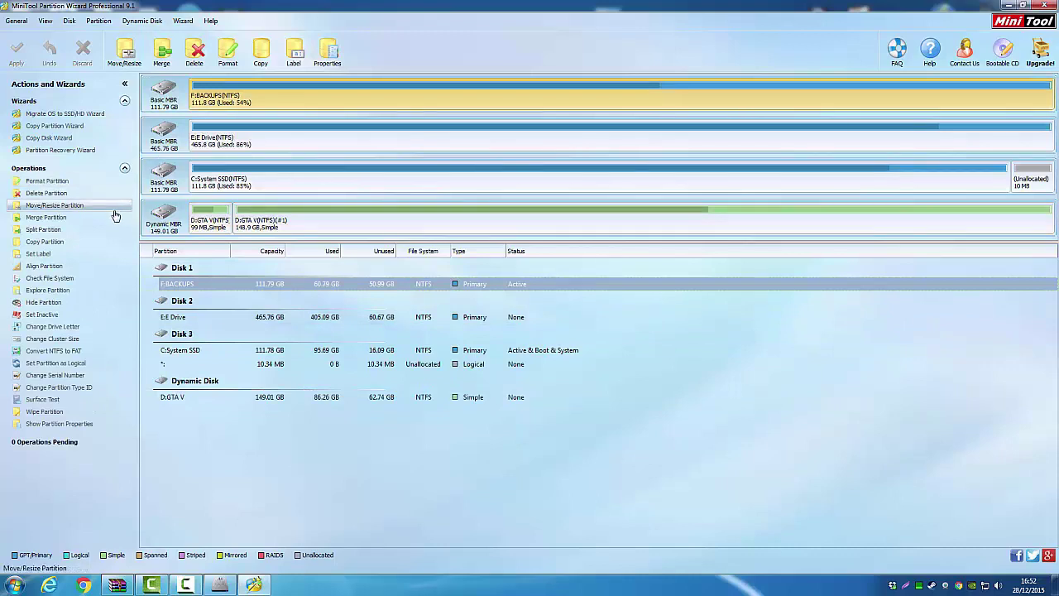
click(42, 267)
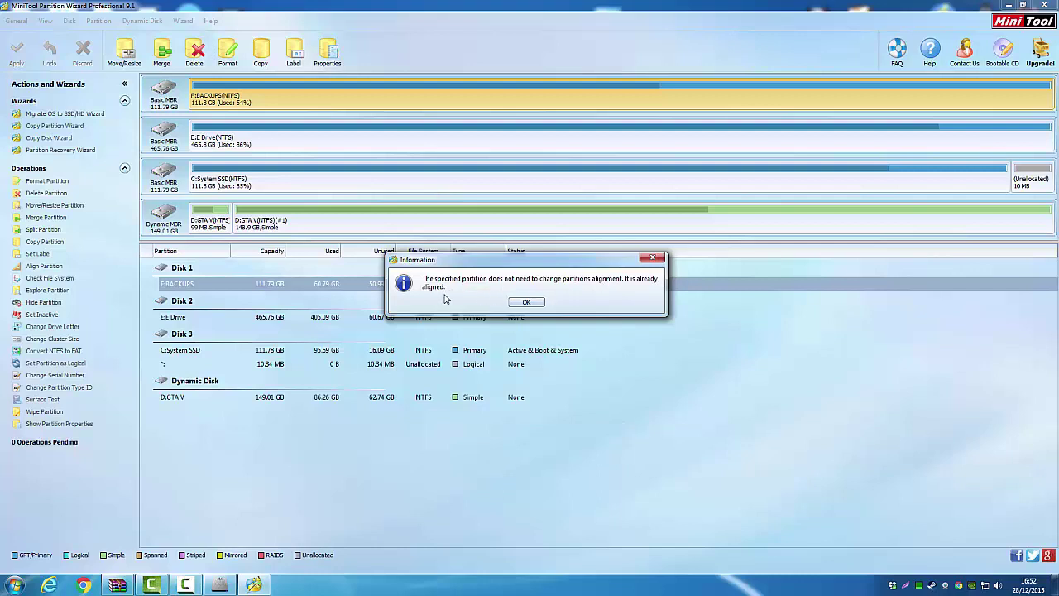
click(518, 302)
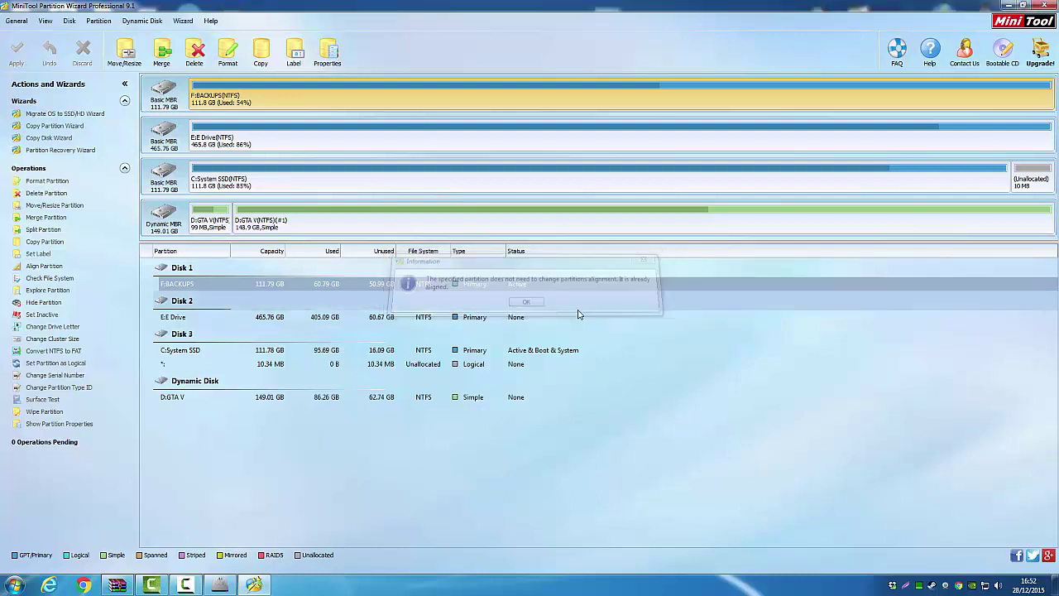
click(318, 142)
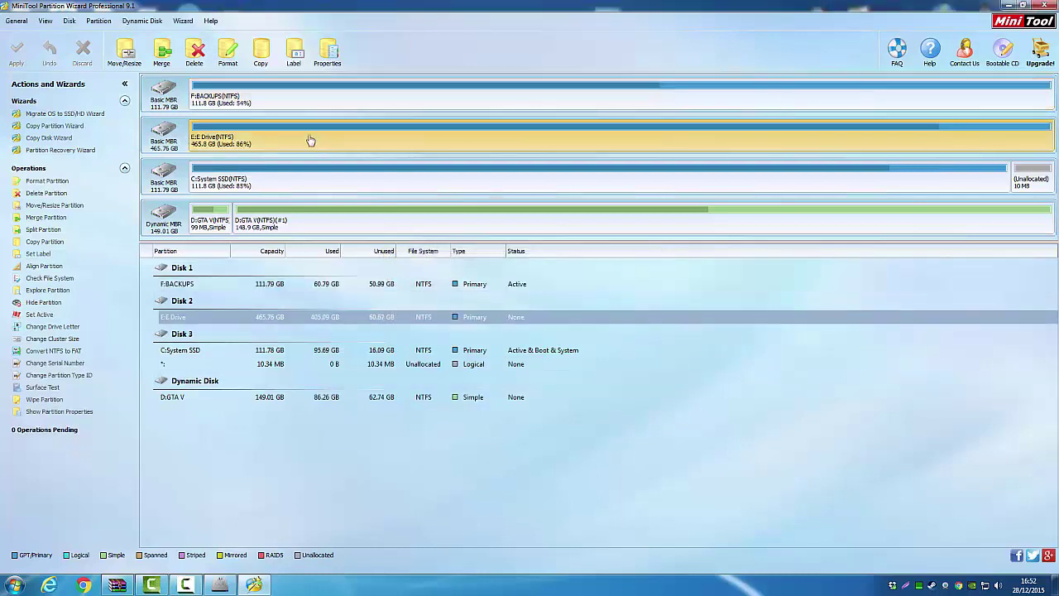
click(67, 266)
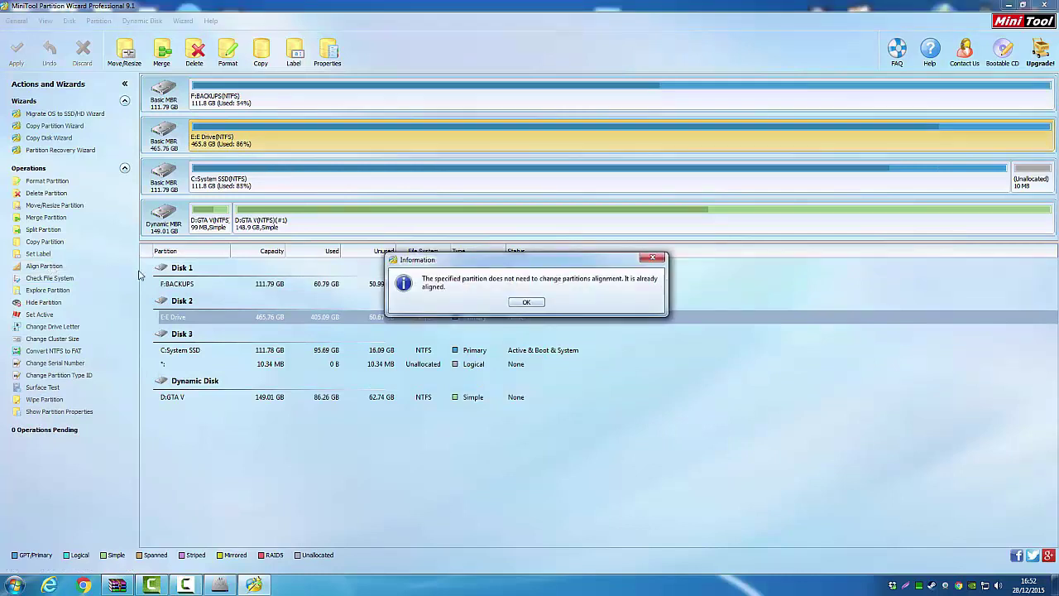
click(527, 302)
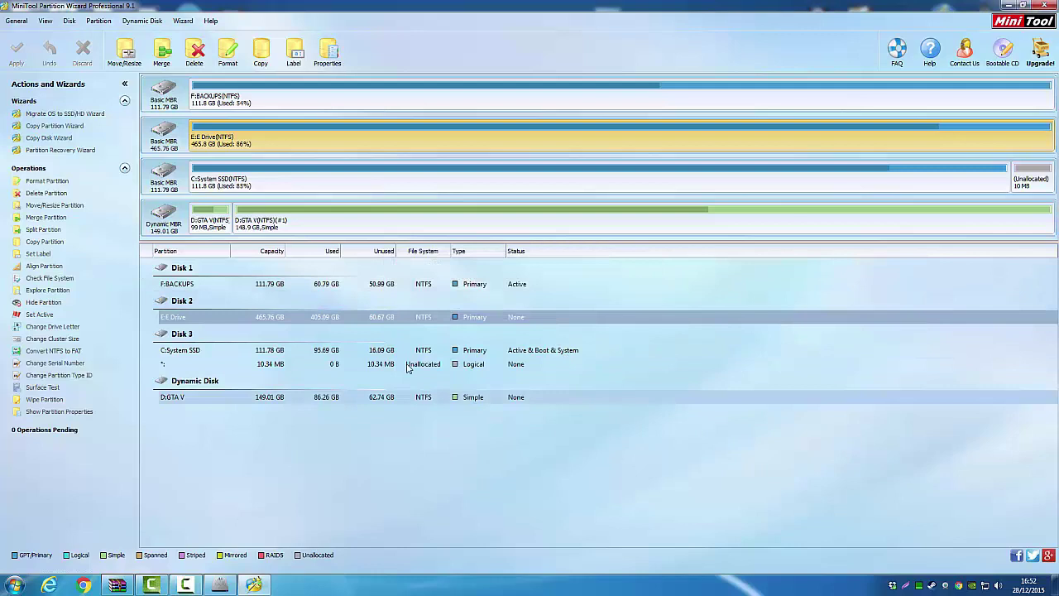
click(328, 182)
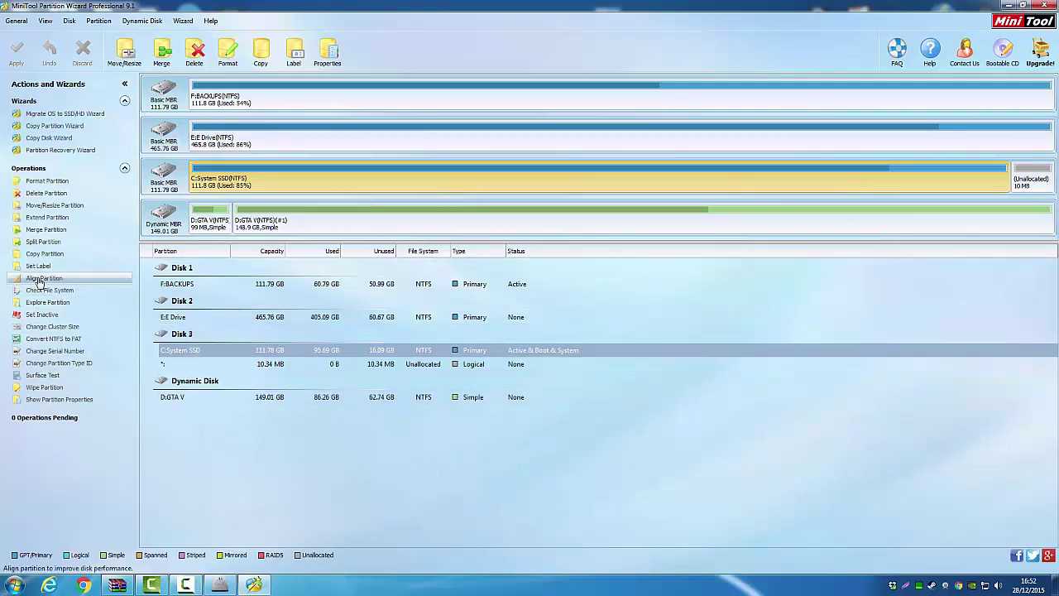
- Queue and apply an alignment of C:System SSD, then cancel it because drive C is in use
click(37, 279)
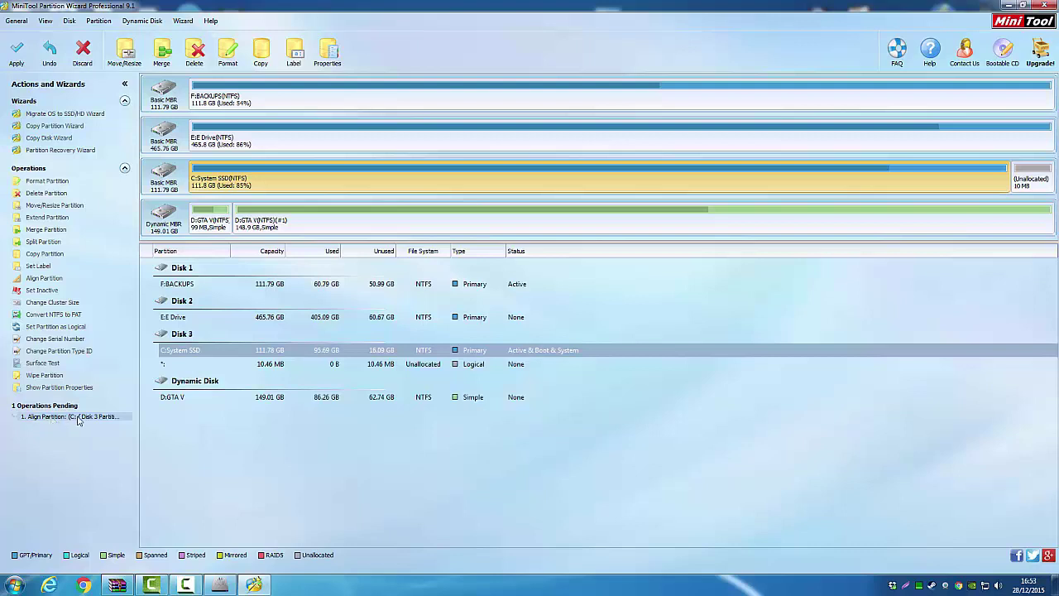
click(15, 58)
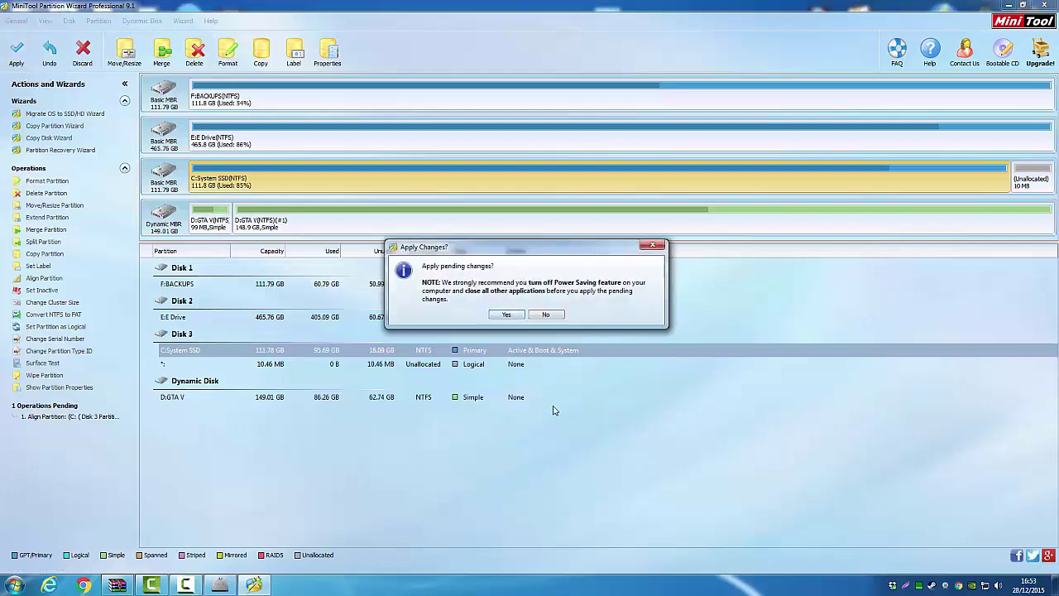
click(507, 315)
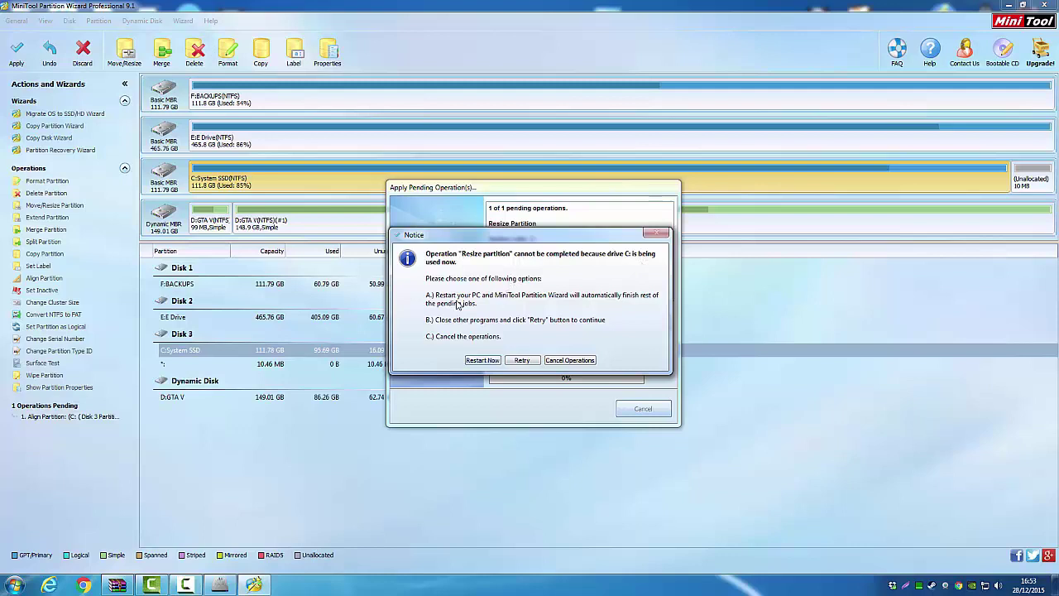
click(578, 361)
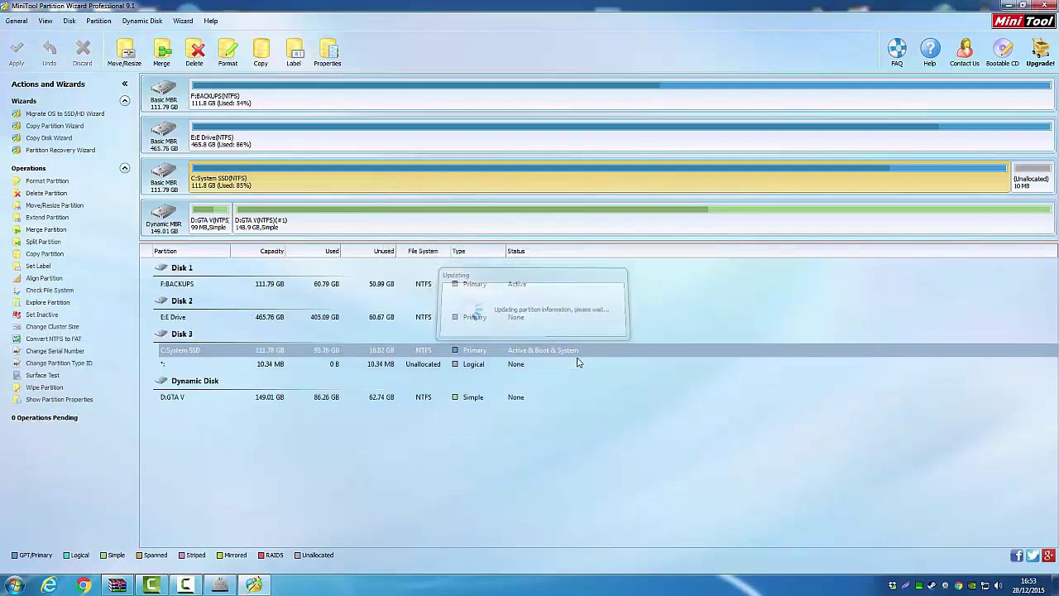